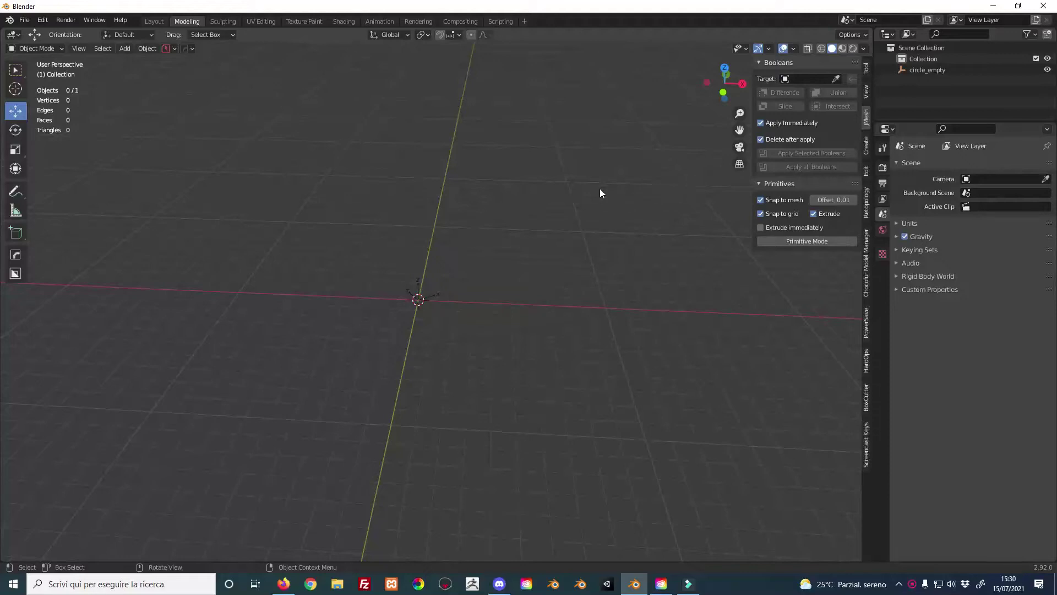
Delete the circle_empty object from the scene
{"action": "key", "text": "a"}
{"action": "key", "text": "x"}
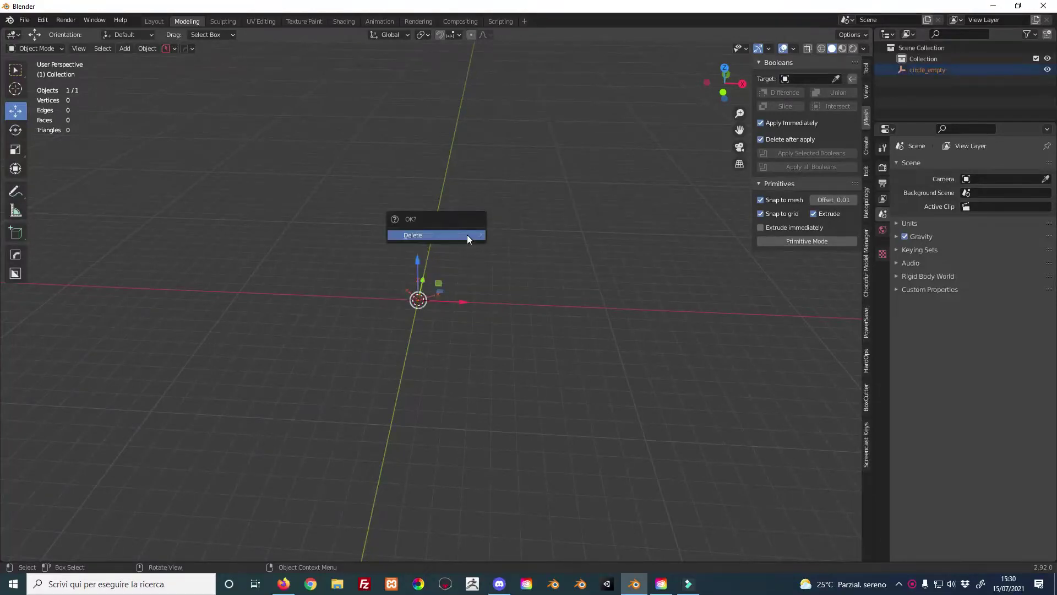
{"action": "left_click", "coordinate": [467, 239]}
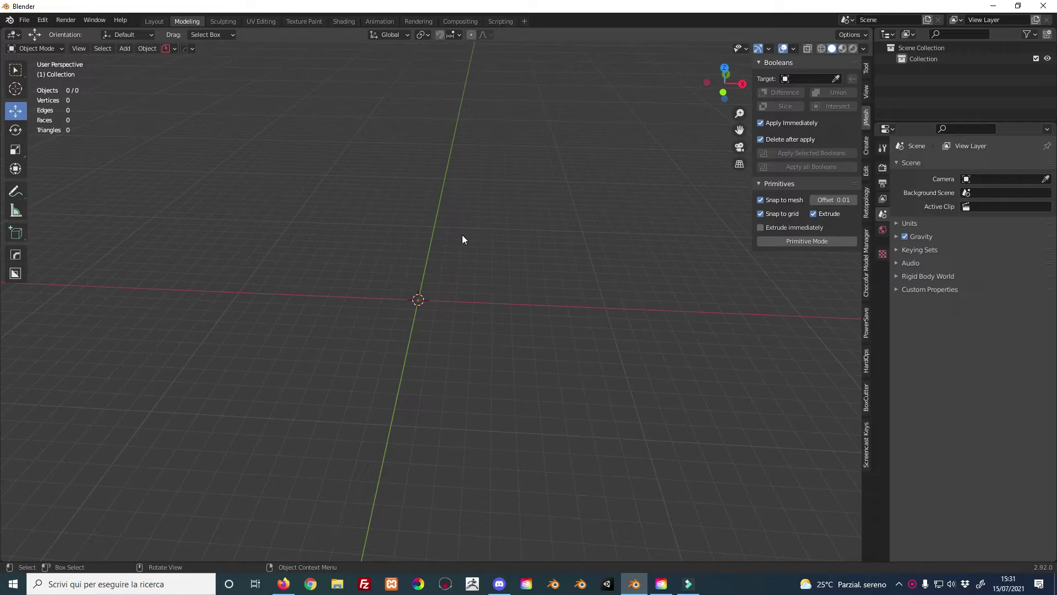
Download jmesh-tools-master.zip from the jmesh-tools GitHub repository found via the Google results
{"action": "left_click", "coordinate": [283, 584]}
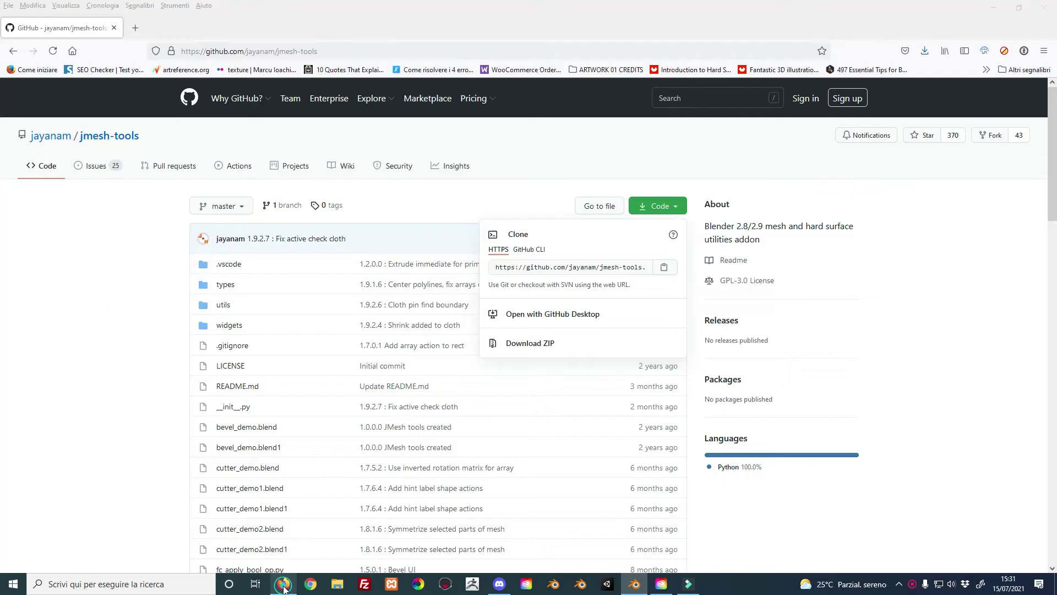
{"action": "left_click", "coordinate": [12, 51]}
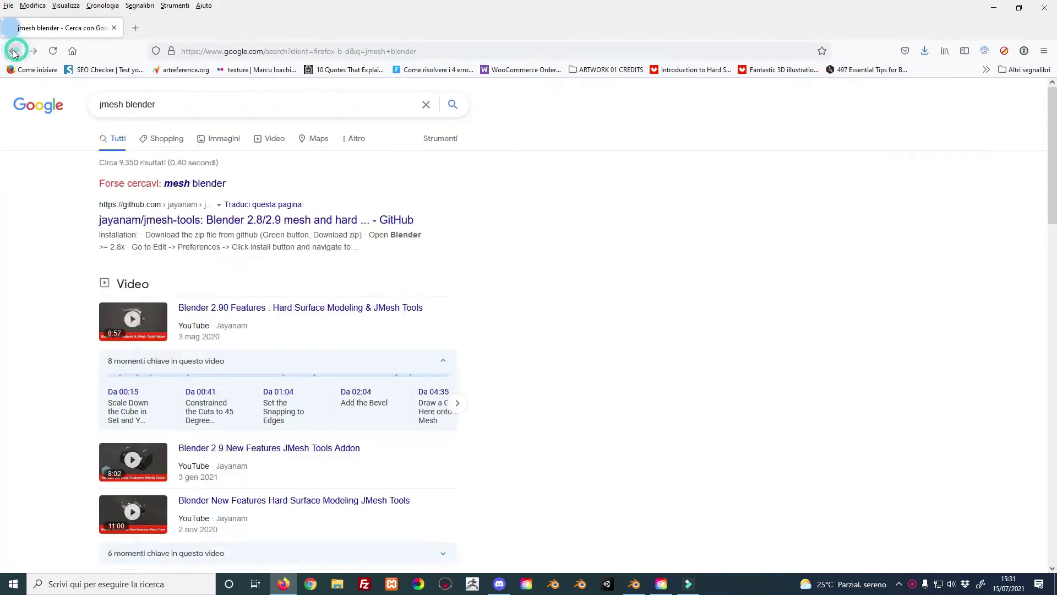
{"action": "left_click", "coordinate": [165, 105]}
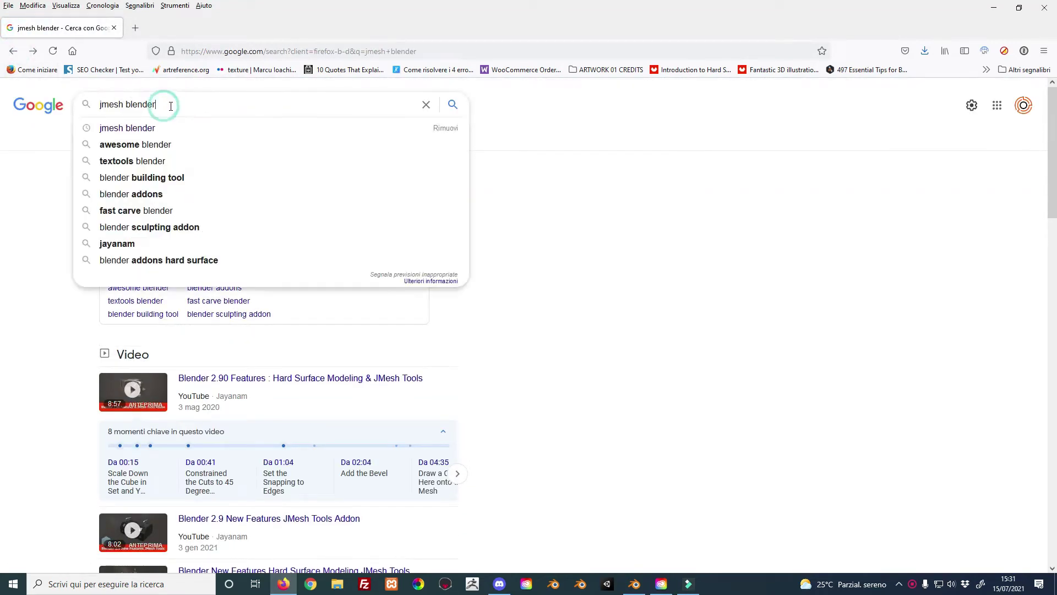
{"action": "key", "text": "Return"}
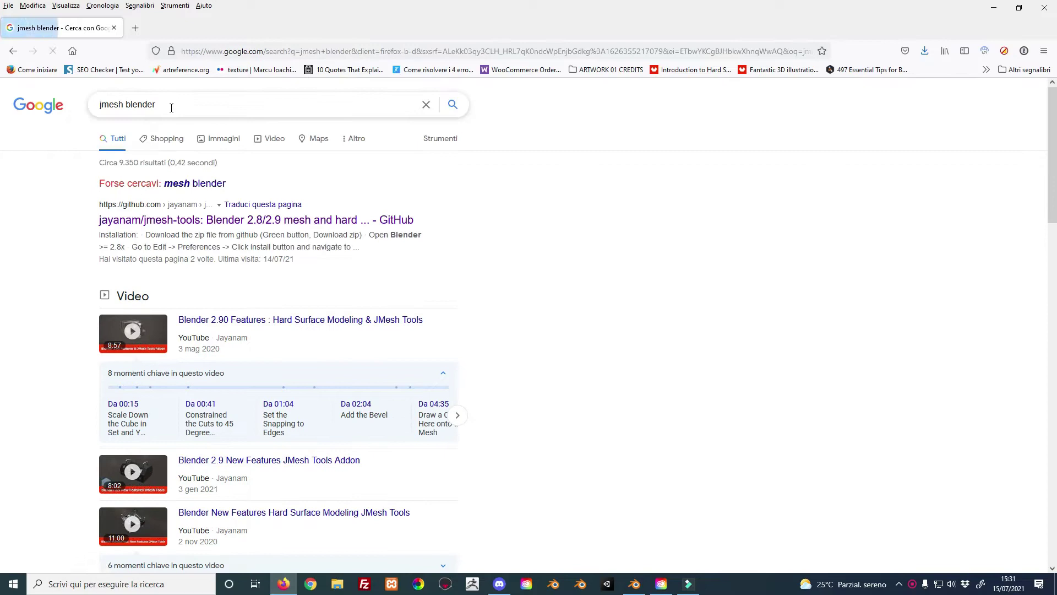
{"action": "left_click", "coordinate": [140, 214]}
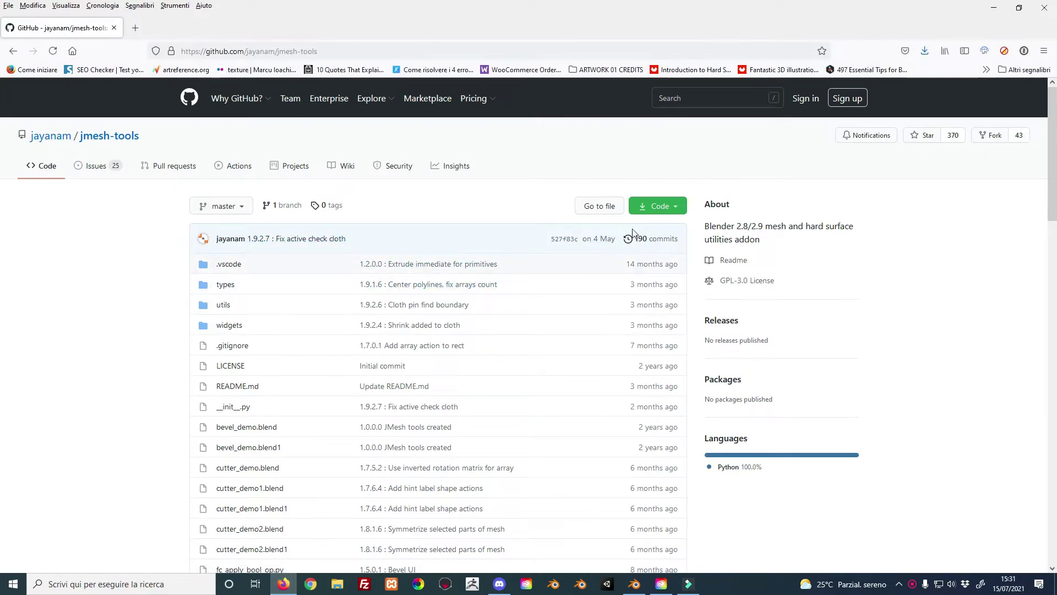
{"action": "left_click", "coordinate": [672, 210]}
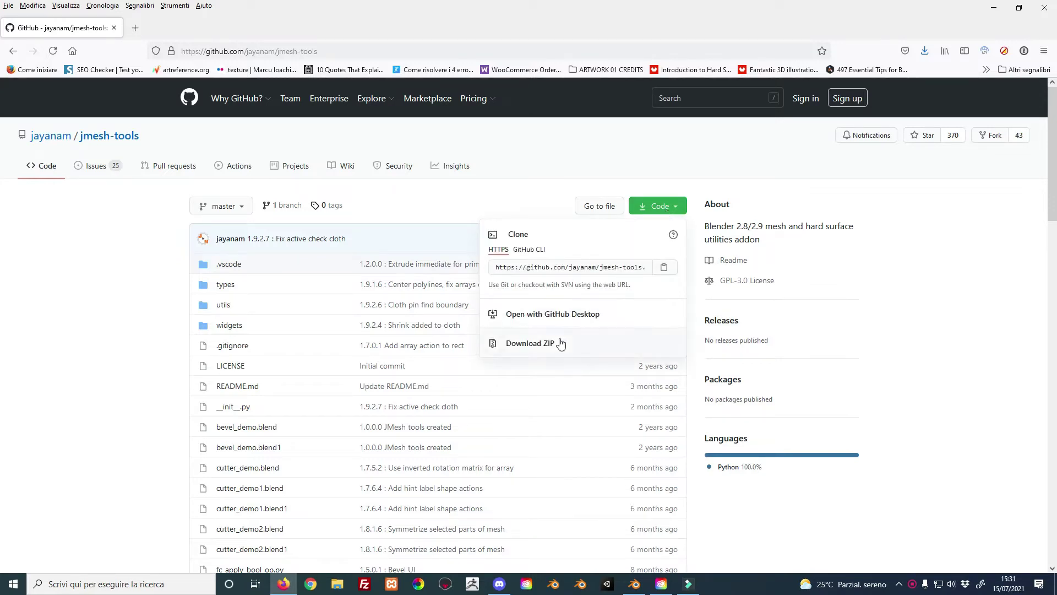
{"action": "left_click", "coordinate": [543, 348]}
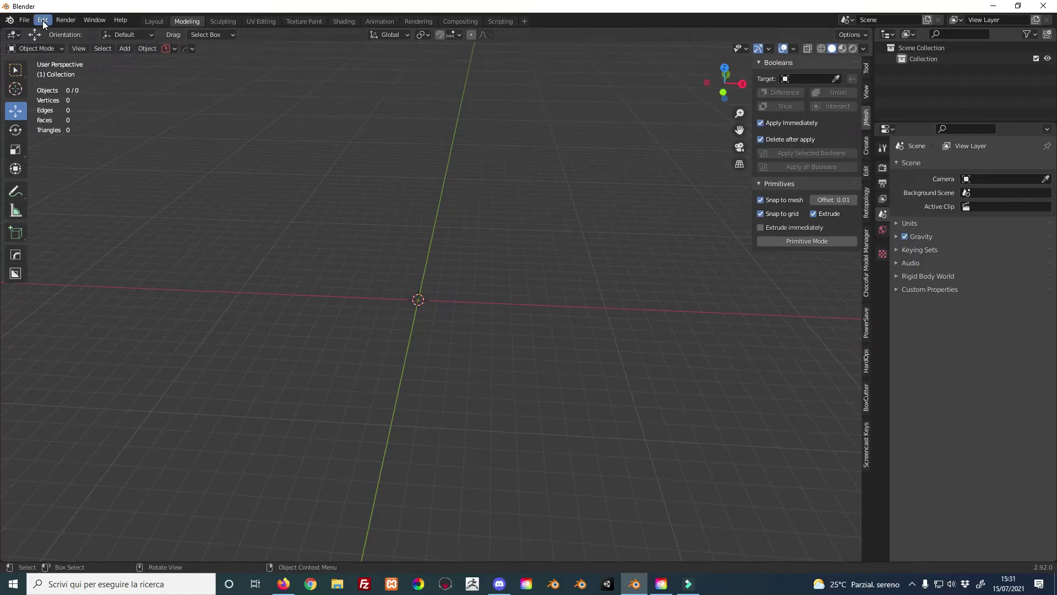
Install jmesh-tools-master.zip from Downloads as an add-on in Add-ons preferences
{"action": "left_click", "coordinate": [42, 21]}
{"action": "left_click", "coordinate": [70, 188]}
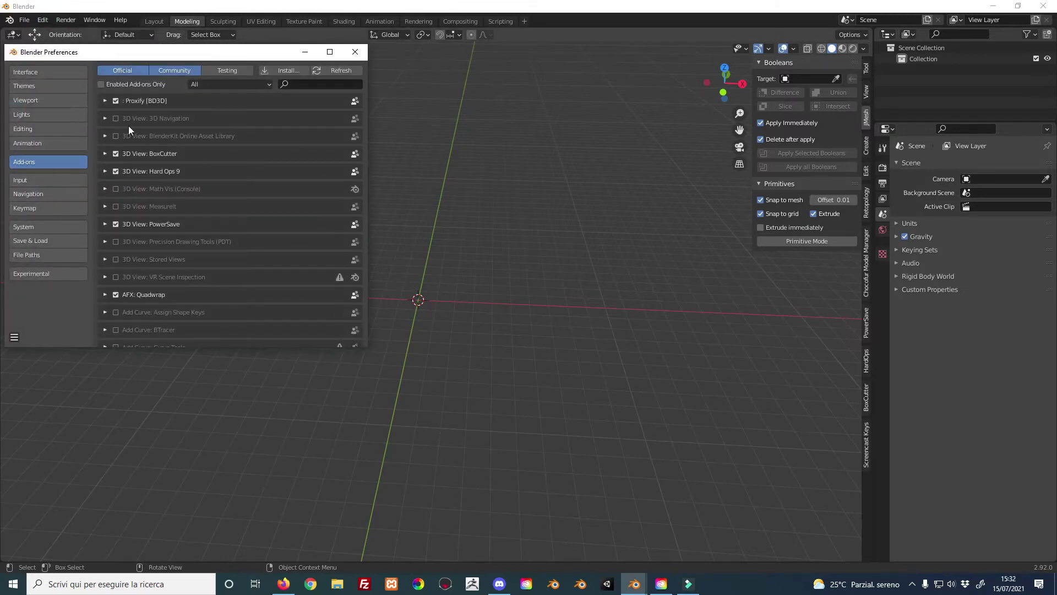
{"action": "left_click", "coordinate": [280, 72]}
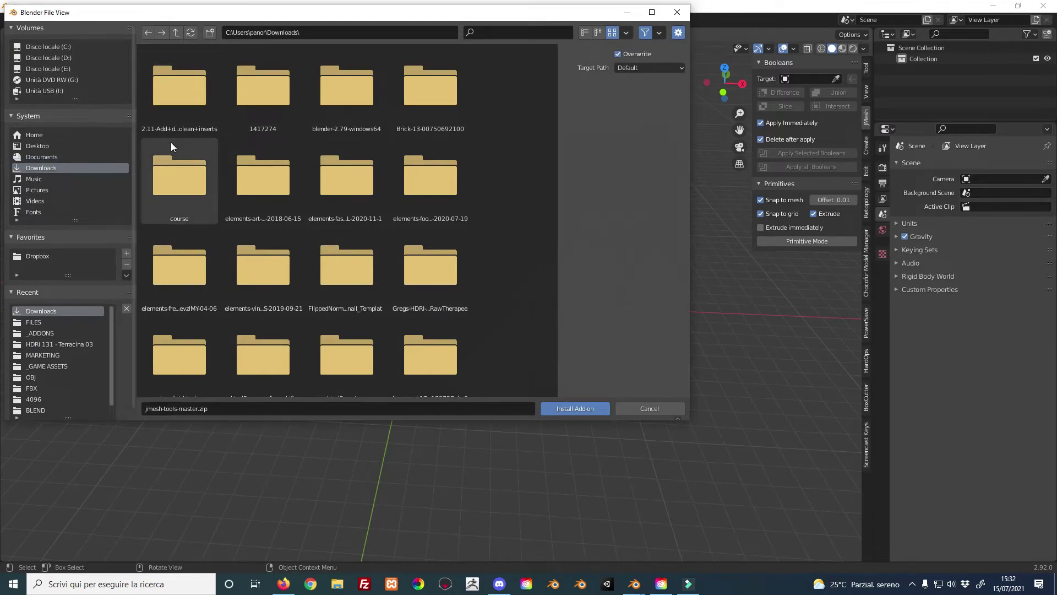
{"action": "scroll", "coordinate": [233, 163], "scroll_direction": "down", "scroll_amount": 3}
{"action": "scroll", "coordinate": [233, 164], "scroll_direction": "down", "scroll_amount": 5}
{"action": "scroll", "coordinate": [244, 163], "scroll_direction": "down", "scroll_amount": 2}
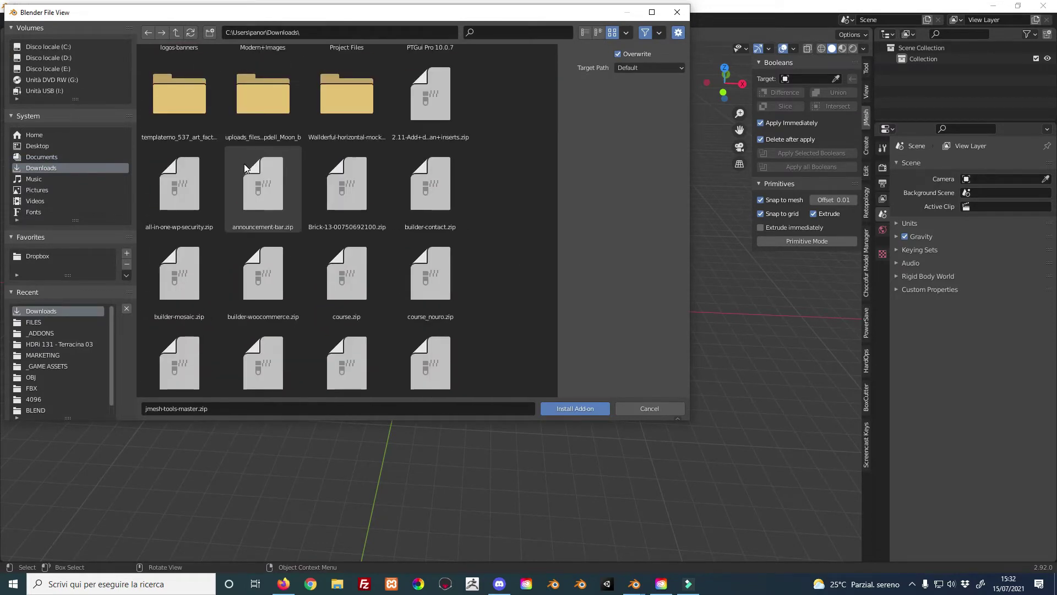
{"action": "scroll", "coordinate": [243, 164], "scroll_direction": "down", "scroll_amount": 2}
{"action": "scroll", "coordinate": [243, 164], "scroll_direction": "down", "scroll_amount": 2}
{"action": "scroll", "coordinate": [245, 163], "scroll_direction": "down", "scroll_amount": 2}
{"action": "scroll", "coordinate": [246, 164], "scroll_direction": "down", "scroll_amount": 2}
{"action": "scroll", "coordinate": [246, 163], "scroll_direction": "down", "scroll_amount": 2}
{"action": "left_click", "coordinate": [431, 191]}
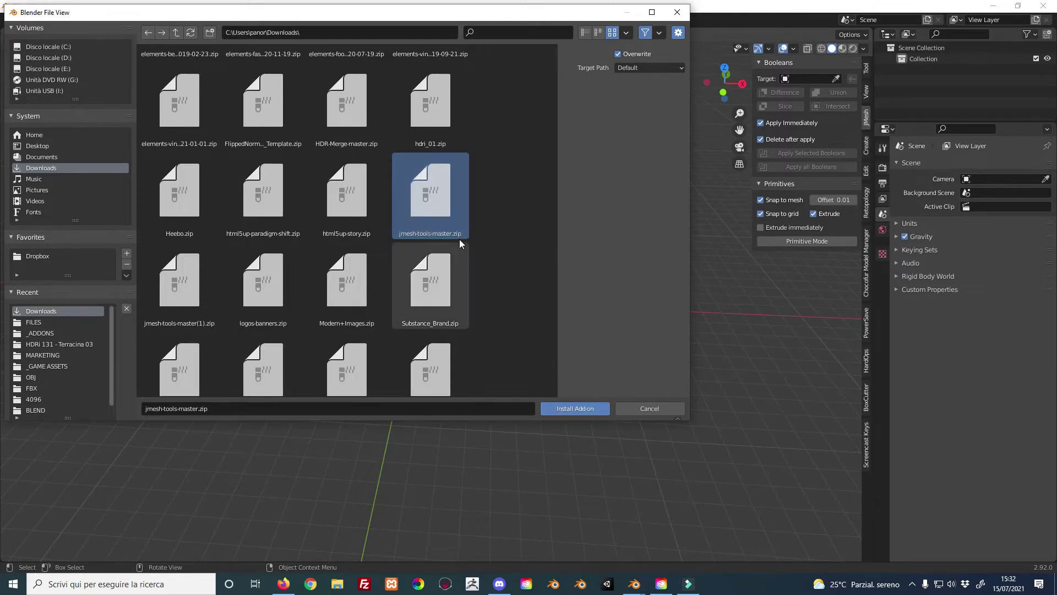
{"action": "left_click", "coordinate": [647, 403]}
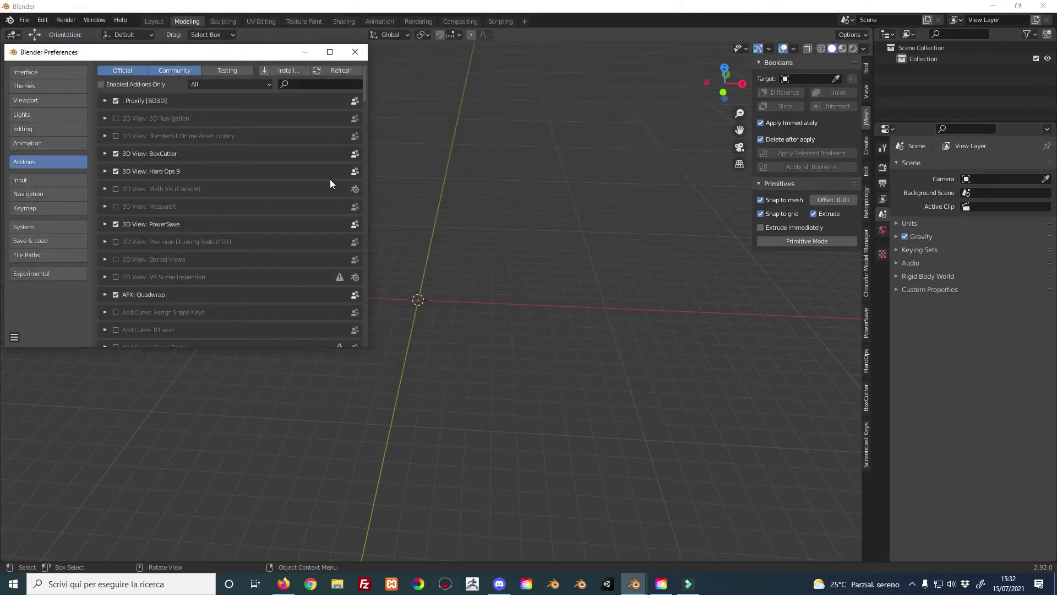
Filter add-ons by 'jme', enable Object: JMesh Tools, and close Preferences
{"action": "left_click", "coordinate": [298, 85]}
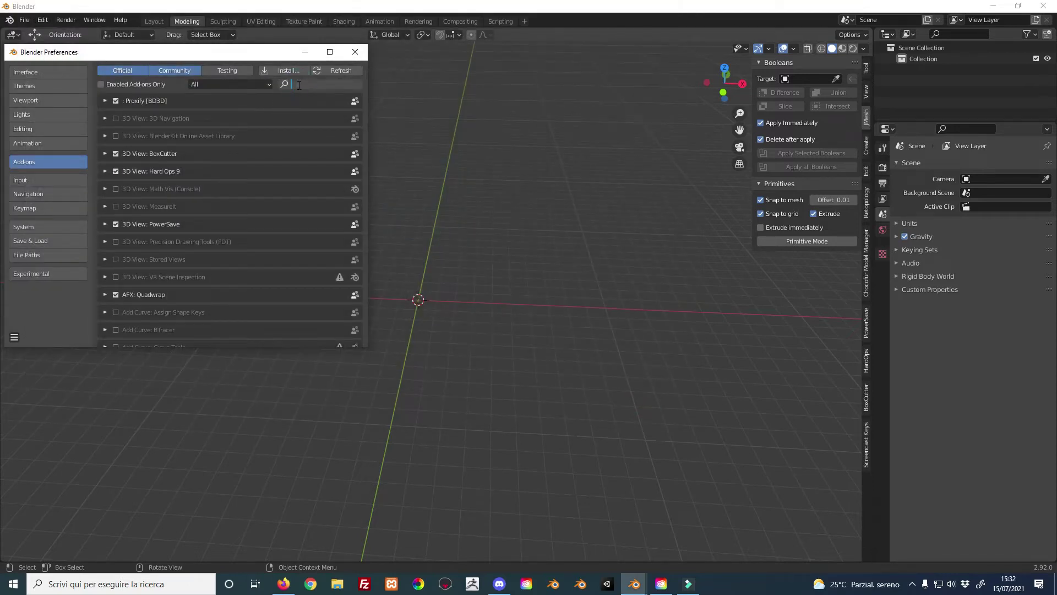
{"action": "type", "text": "jme"}
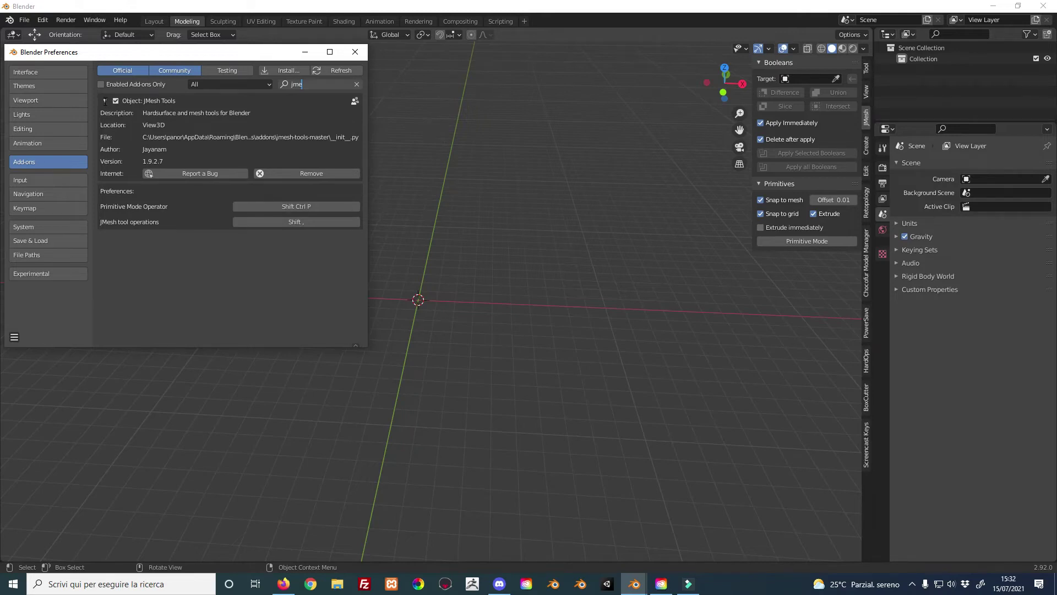
{"action": "left_click", "coordinate": [112, 102]}
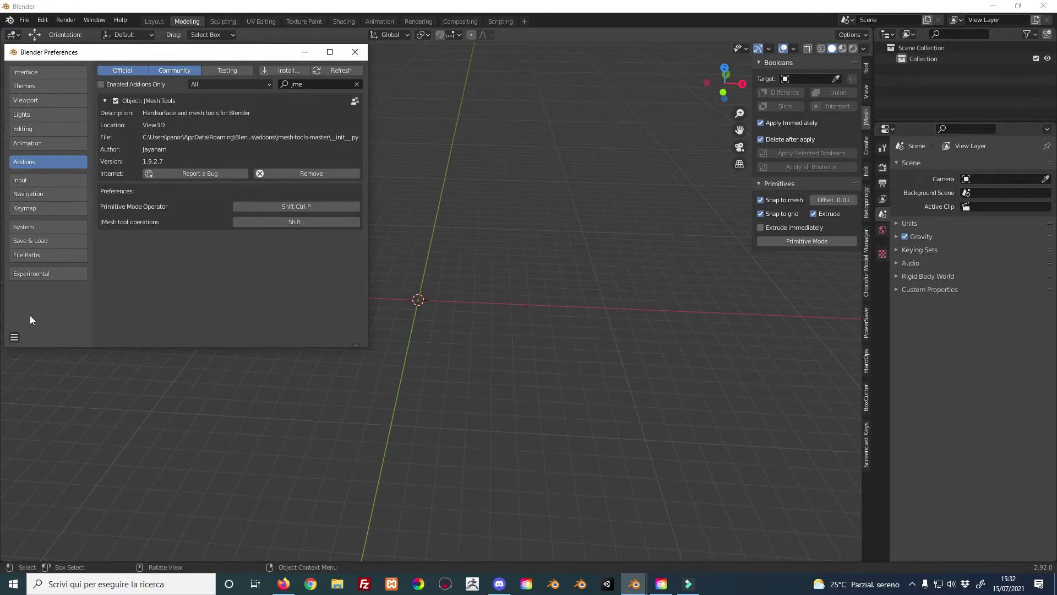
{"action": "left_click", "coordinate": [15, 337]}
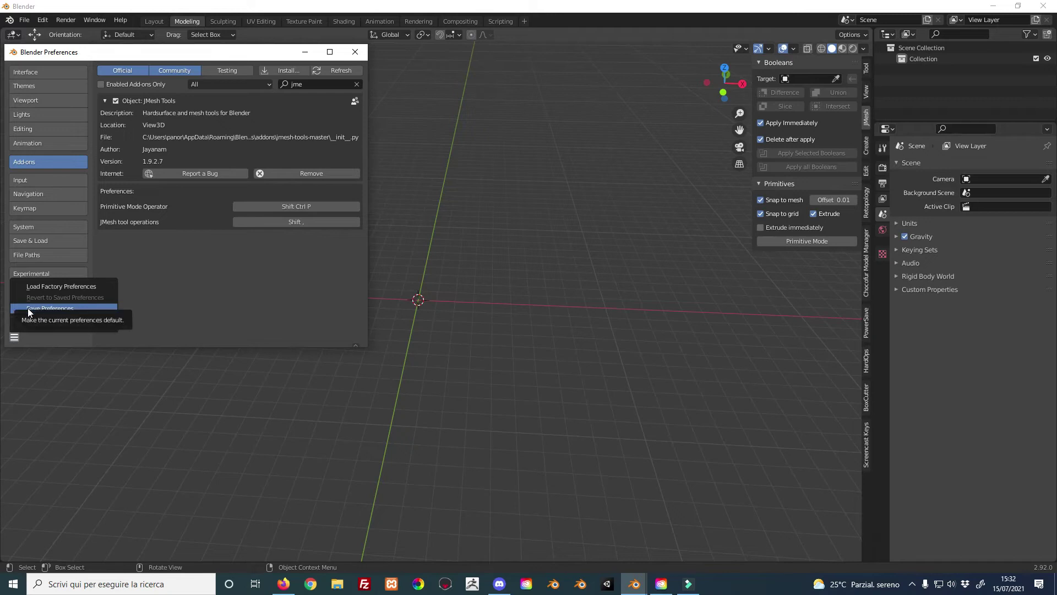
{"action": "left_click", "coordinate": [355, 53]}
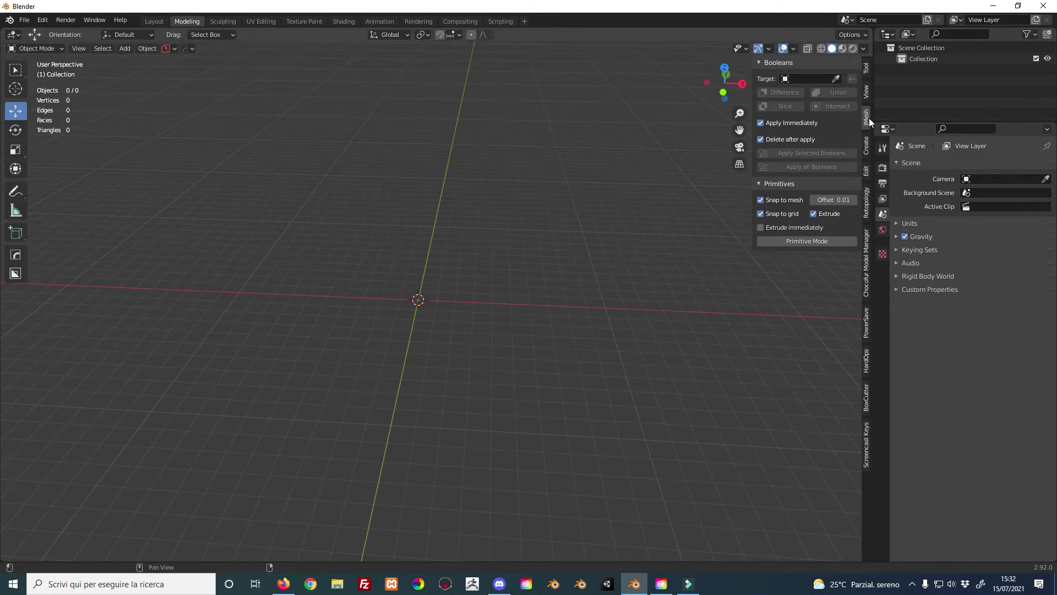
Add a mesh cube, try moving it, then undo the move
{"action": "key", "text": "shift+a"}
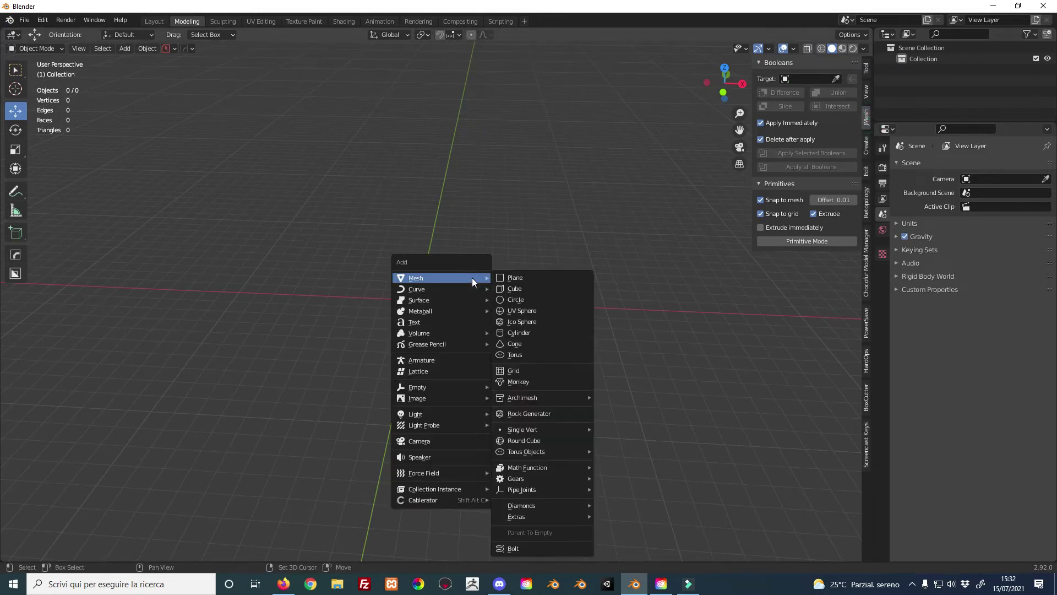
{"action": "left_click", "coordinate": [510, 289]}
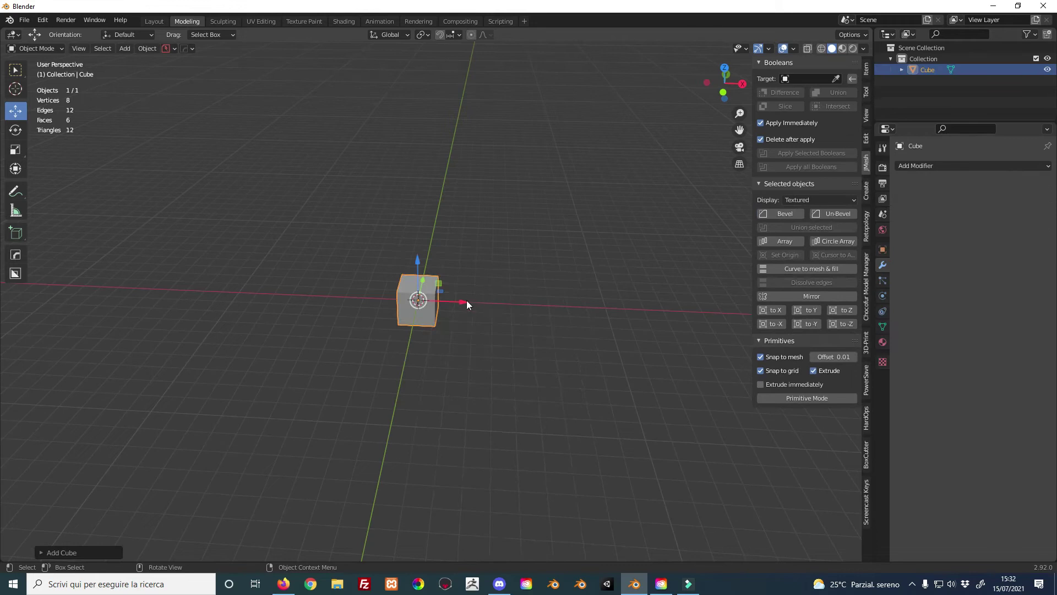
{"action": "key", "text": "g"}
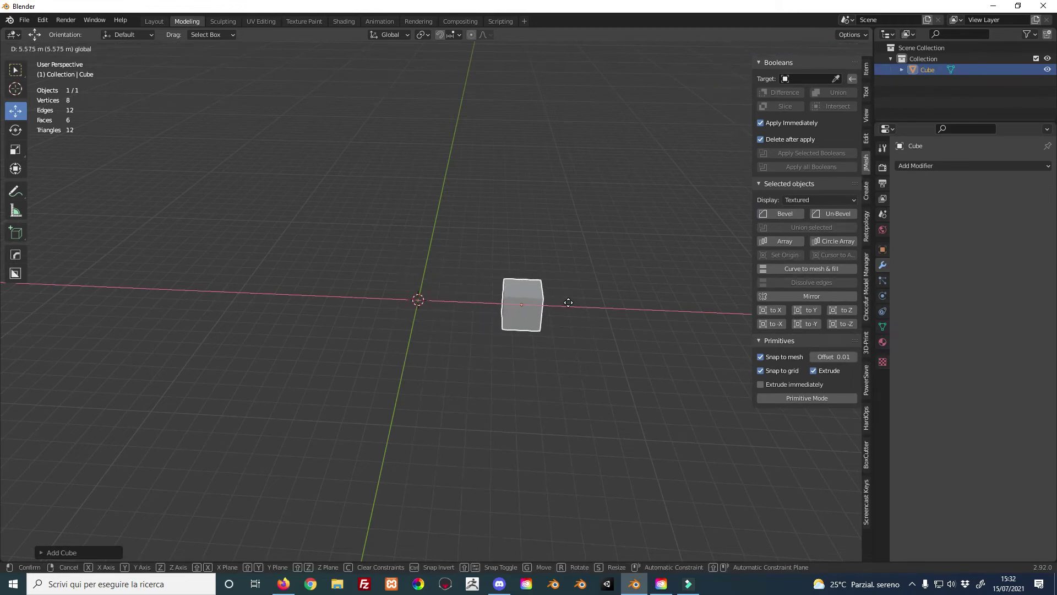
{"action": "left_click", "coordinate": [555, 302]}
{"action": "middle_click_drag", "start_coordinate": [549, 304], "coordinate": [489, 286], "text": "shift"}
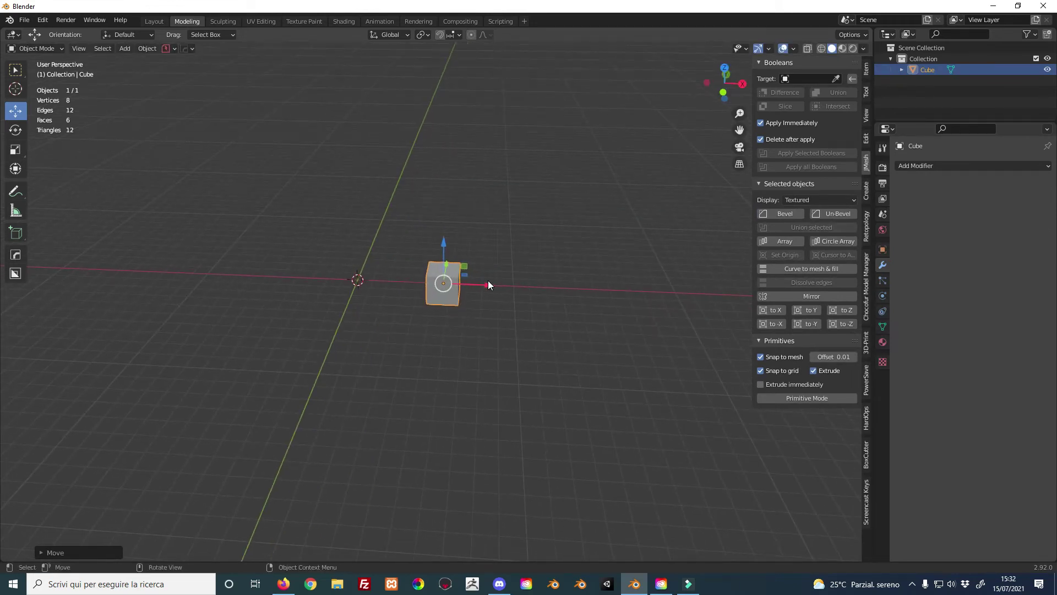
{"action": "key", "text": "ctrl+z"}
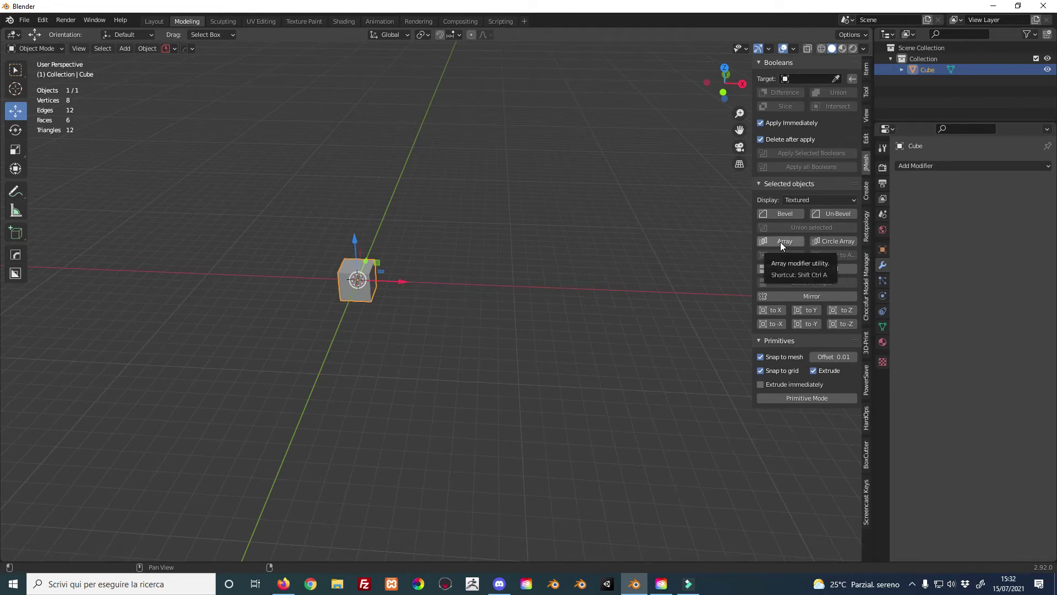
Add a JMesh Array with item count 8 and X/Y/Z offsets 1.5, 1.2, 0.9
{"action": "left_click", "coordinate": [781, 242]}
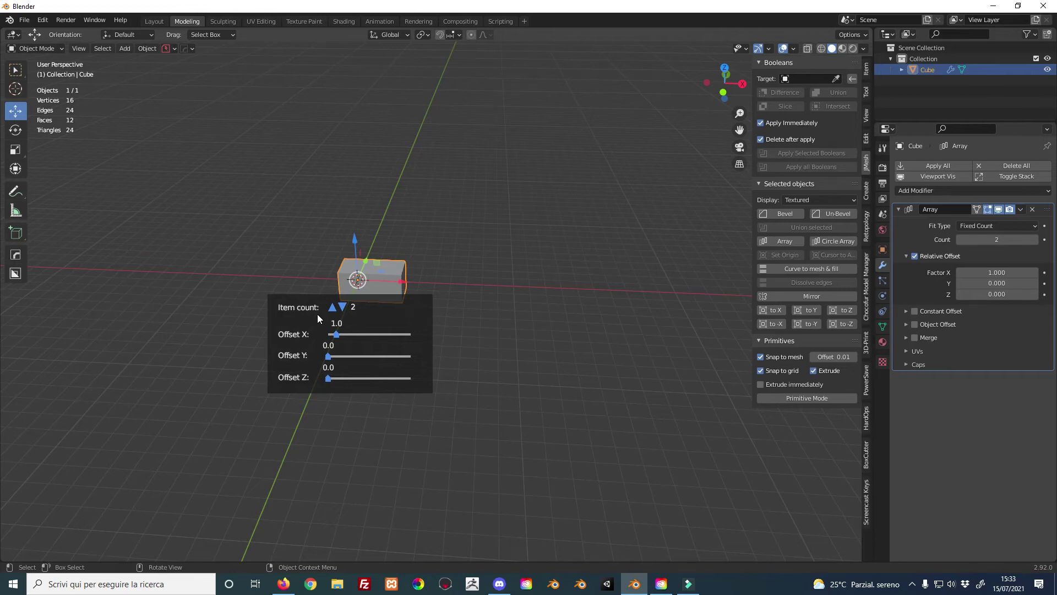
{"action": "left_click", "coordinate": [332, 307]}
{"action": "left_click", "coordinate": [342, 307]}
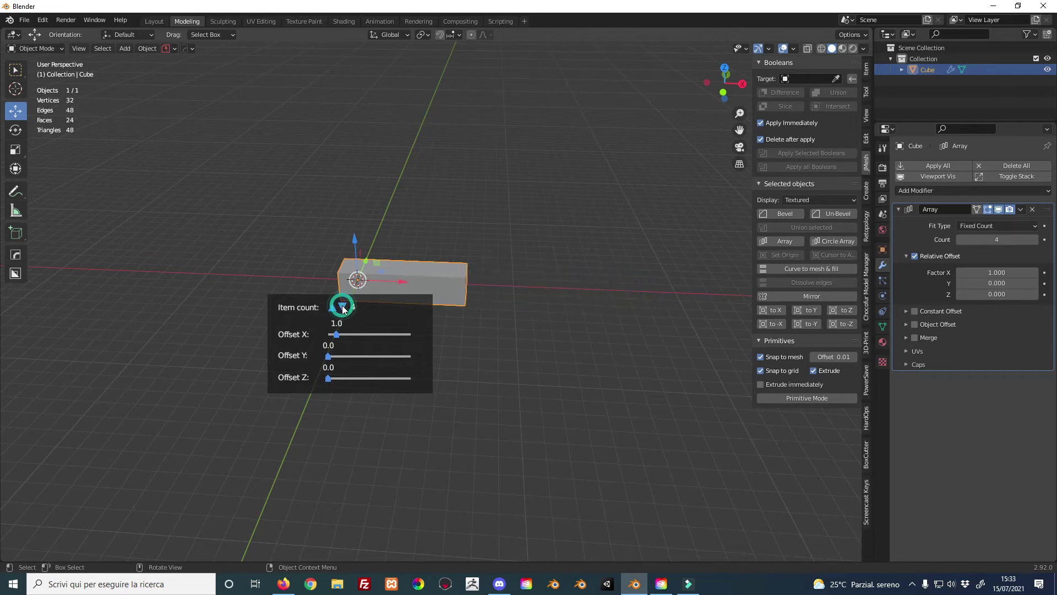
{"action": "left_click", "coordinate": [343, 307]}
{"action": "left_click", "coordinate": [343, 307]}
{"action": "left_click", "coordinate": [332, 309]}
{"action": "left_click", "coordinate": [332, 307]}
{"action": "left_click", "coordinate": [332, 307]}
{"action": "left_click", "coordinate": [333, 307]}
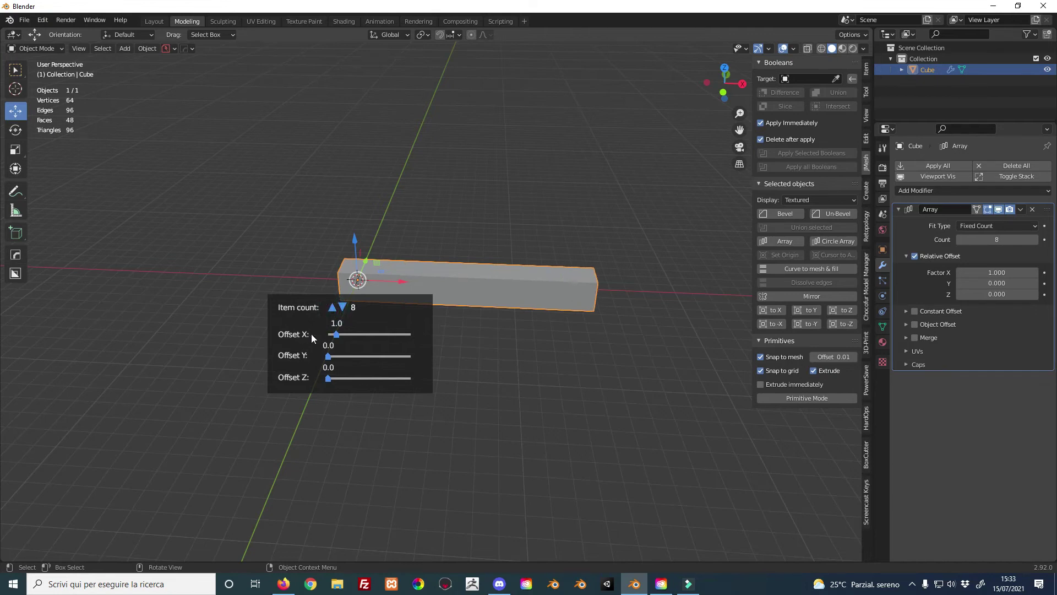
{"action": "left_click_drag", "start_coordinate": [336, 335], "coordinate": [336, 376]}
{"action": "middle_click_drag", "start_coordinate": [411, 307], "coordinate": [368, 299]}
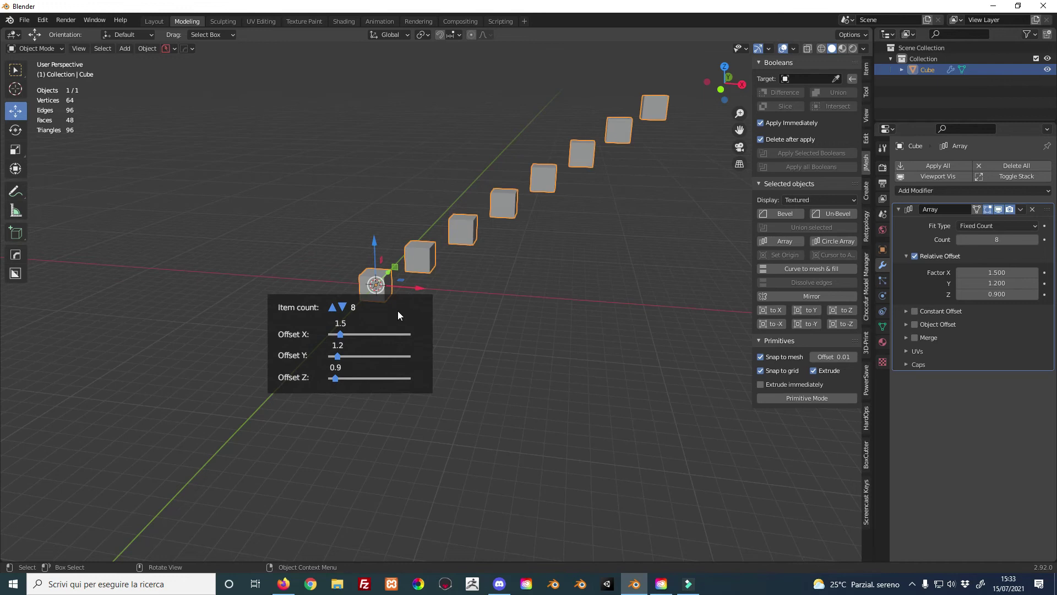
{"action": "key", "text": "Return"}
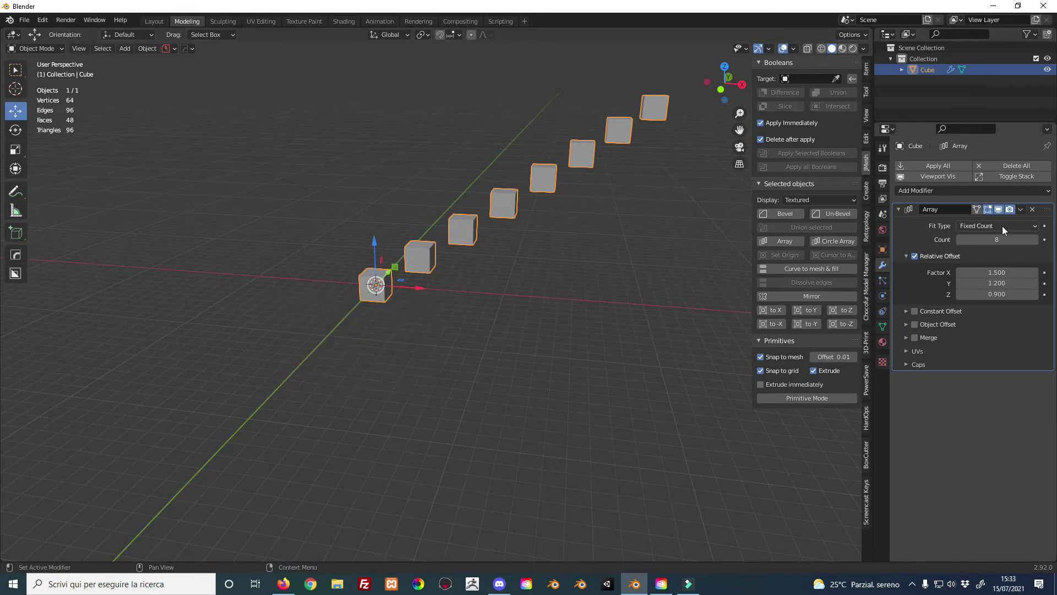
Delete the Array modifier and slide the single cube along X away from the origin
{"action": "left_click", "coordinate": [1032, 209]}
{"action": "middle_click_drag", "start_coordinate": [387, 239], "coordinate": [401, 268]}
{"action": "left_click_drag", "start_coordinate": [388, 272], "coordinate": [520, 274]}
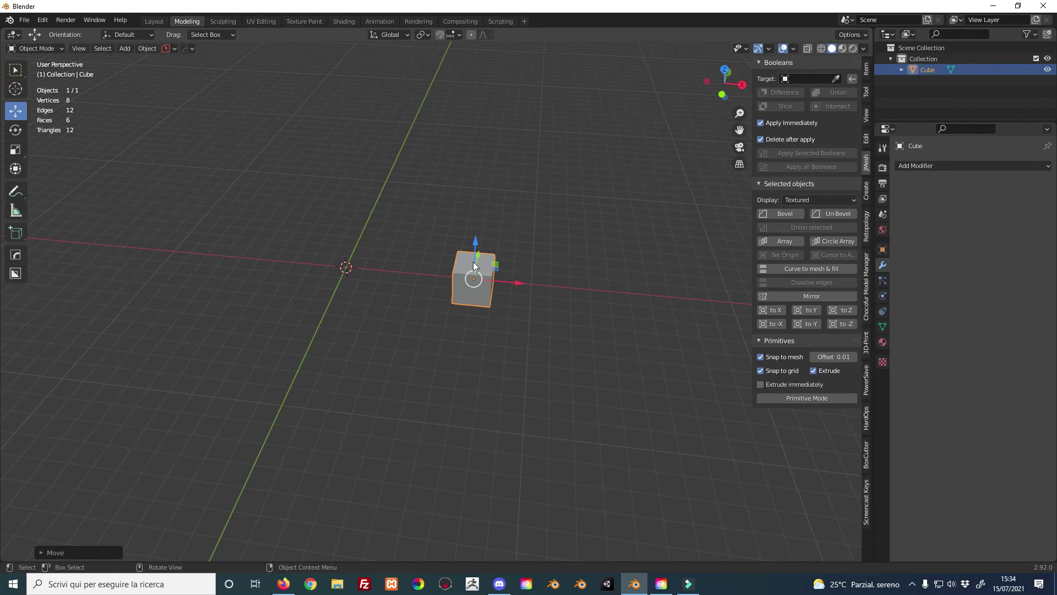
{"action": "scroll", "coordinate": [394, 244], "scroll_direction": "up", "scroll_amount": 2}
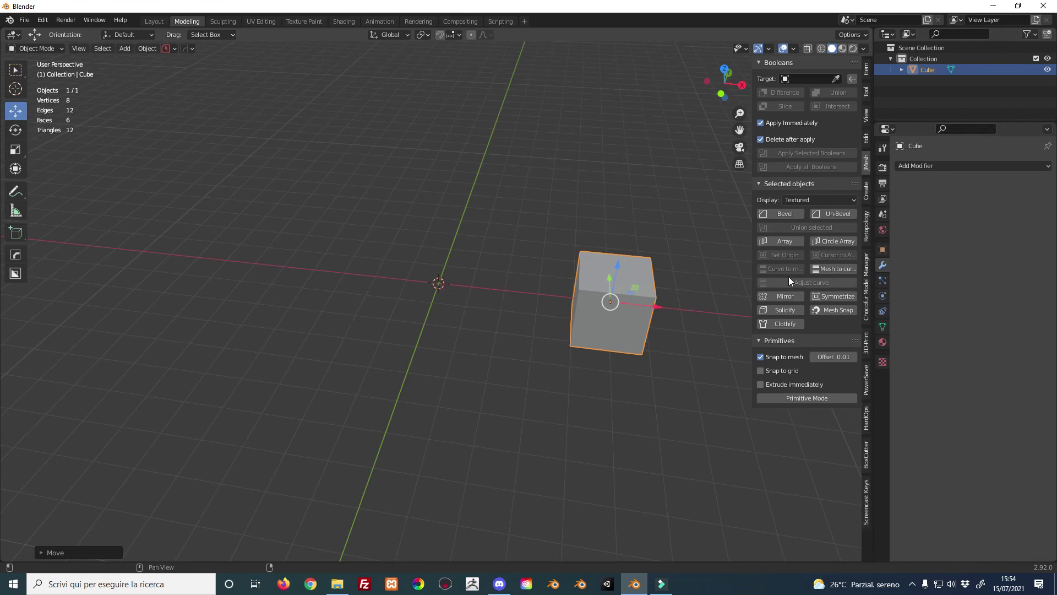
Add a JMesh Circle Array to the cube with item count 8
{"action": "left_click", "coordinate": [828, 241]}
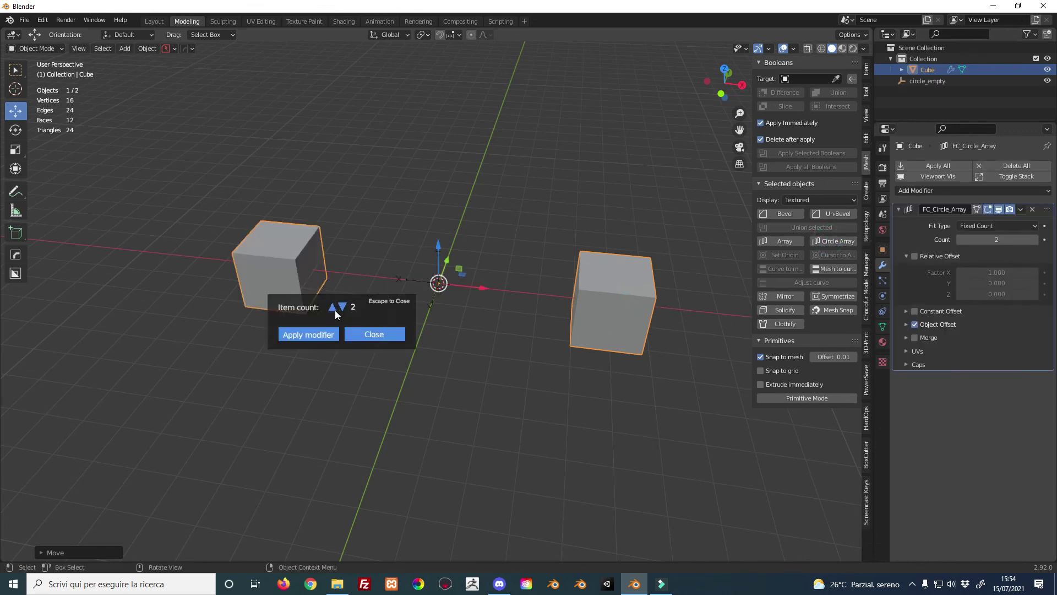
{"action": "left_click", "coordinate": [332, 310]}
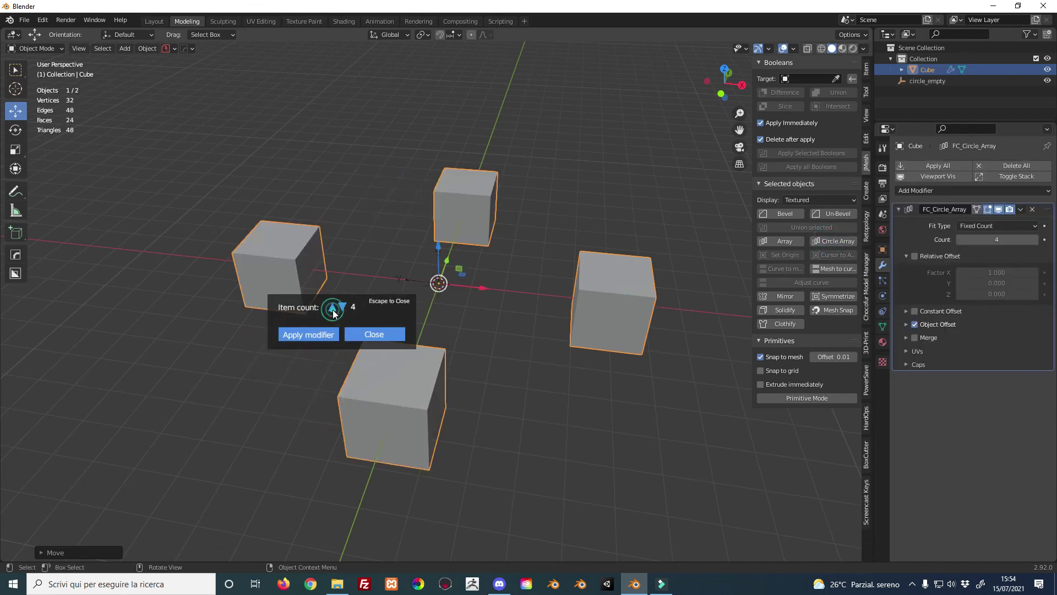
{"action": "left_click", "coordinate": [333, 310]}
{"action": "left_click", "coordinate": [334, 311]}
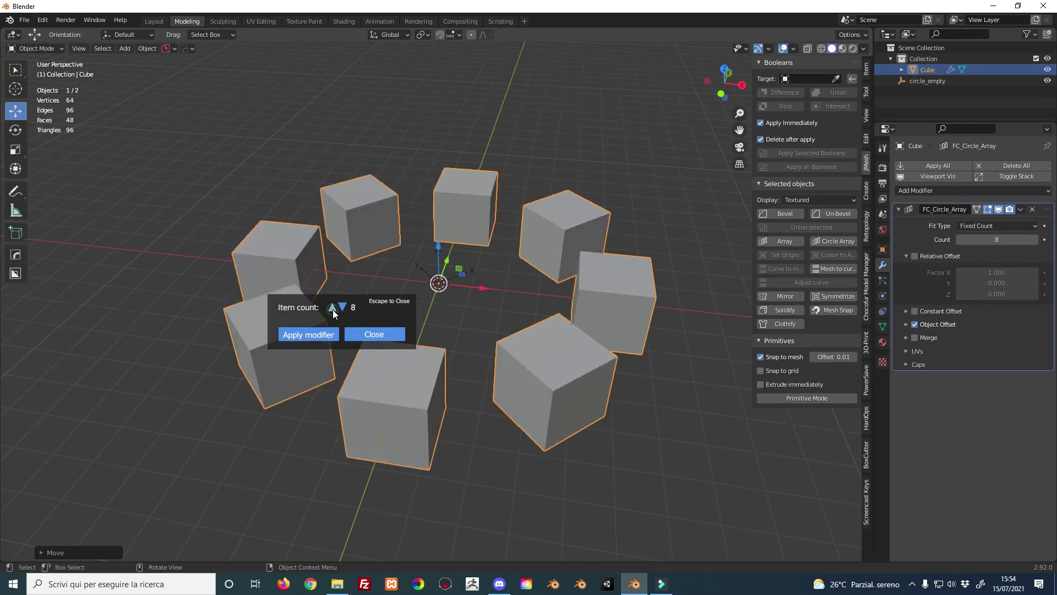